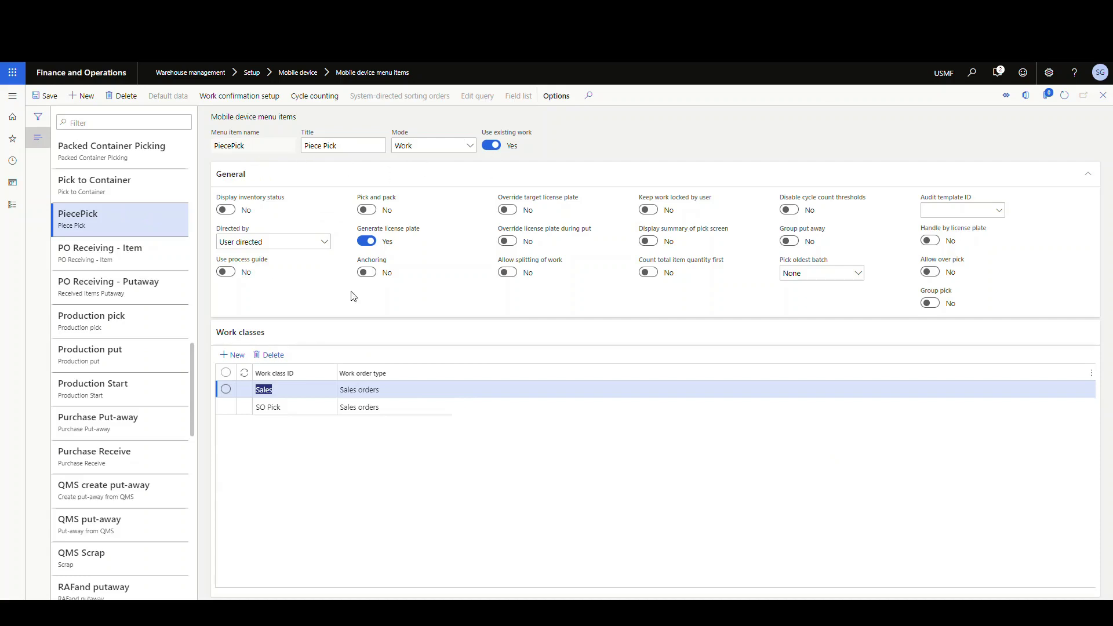
# Step: Review PiecePick work confirmation setup: Pick uses piece picking confirmation up to 5 pieces
pyautogui.moveTo(238, 237)
pyautogui.click(256, 102)
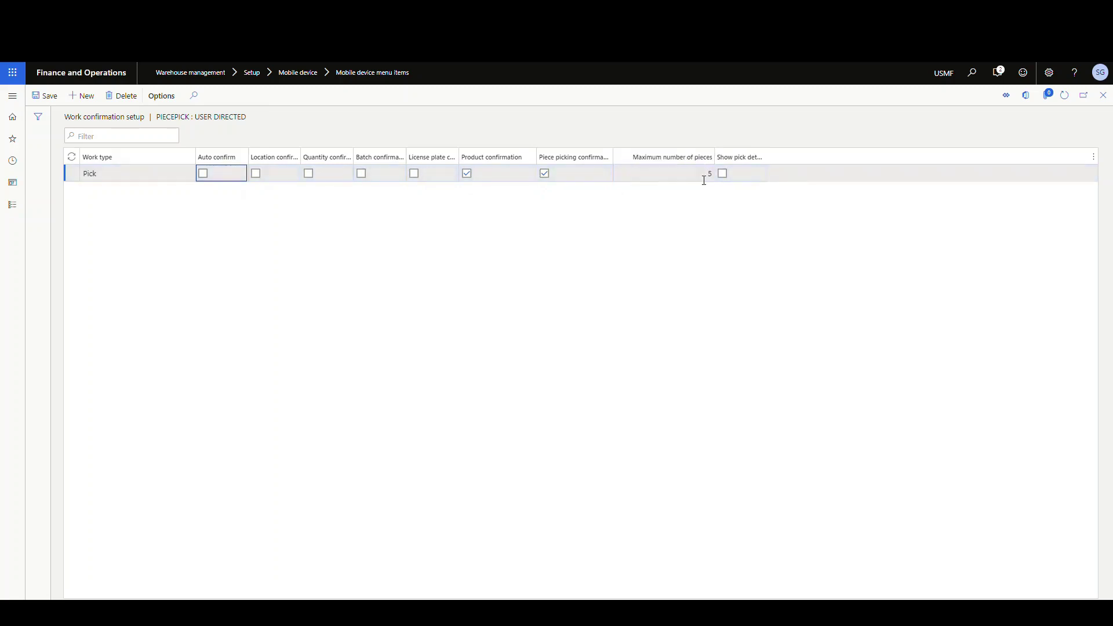
pyautogui.moveTo(701, 180)
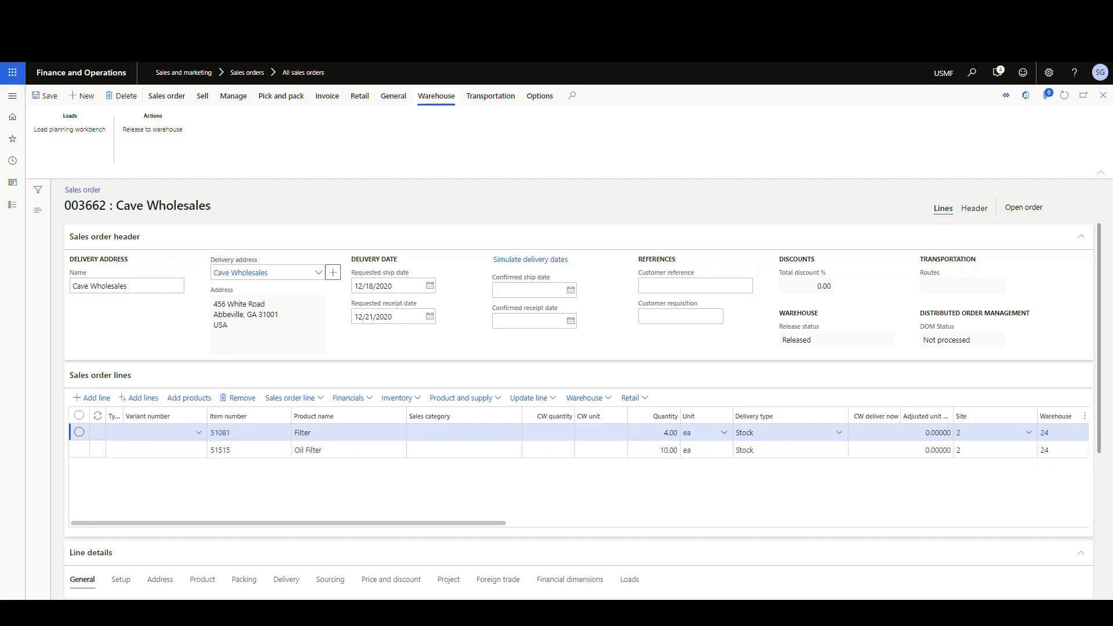
# Step: Cancel the current piece pick task in the Warehousing app and restart Piece Pick
pyautogui.hotkey('alt', 'Tab')
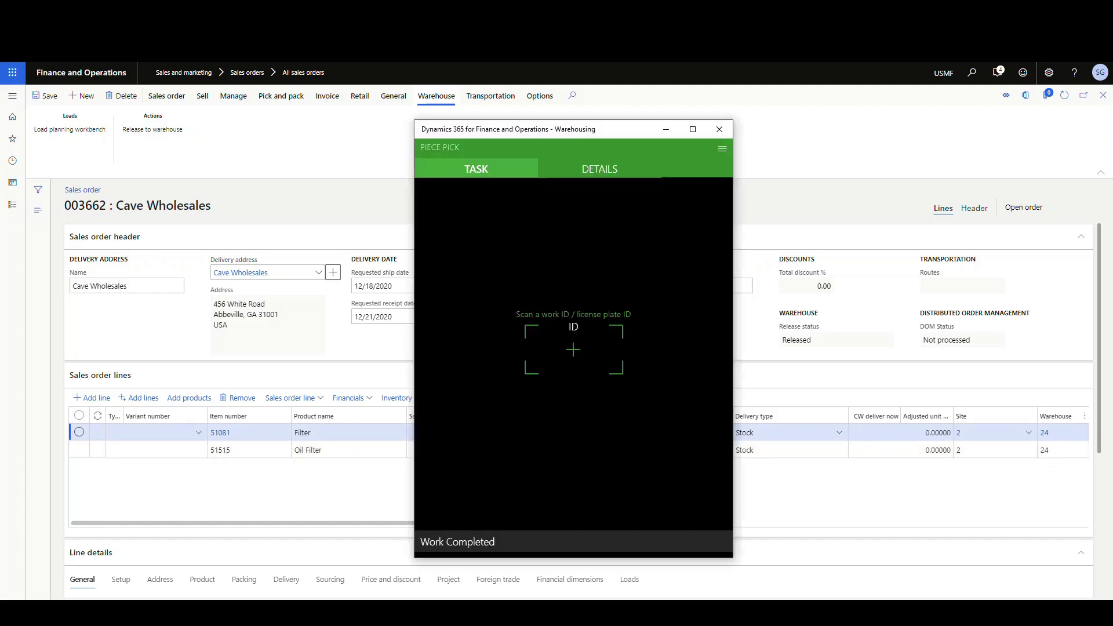
pyautogui.click(723, 149)
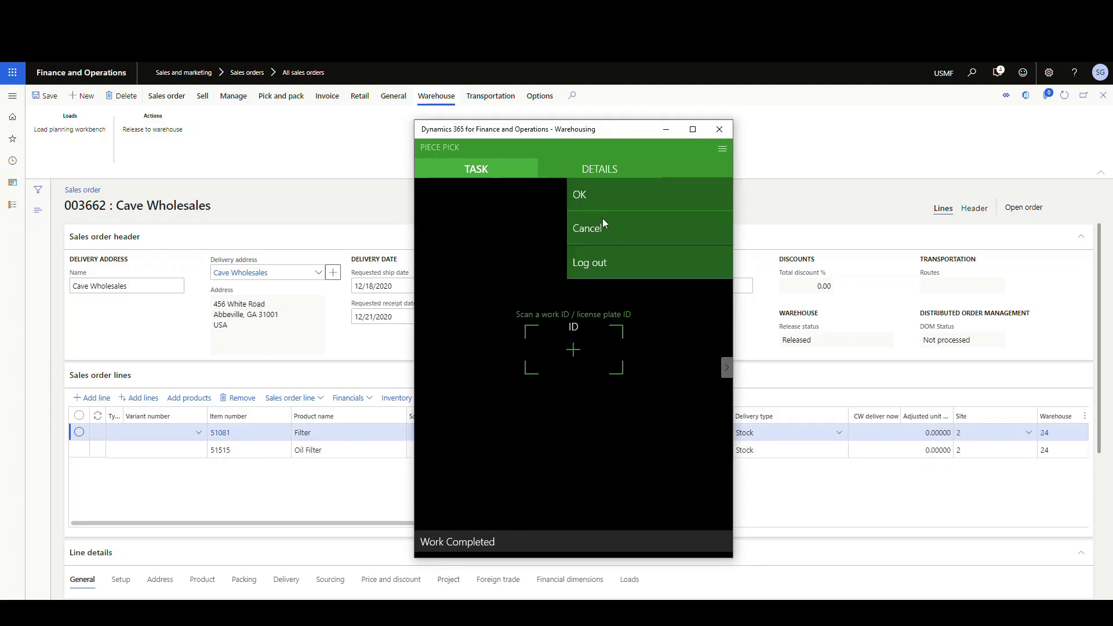
pyautogui.click(587, 228)
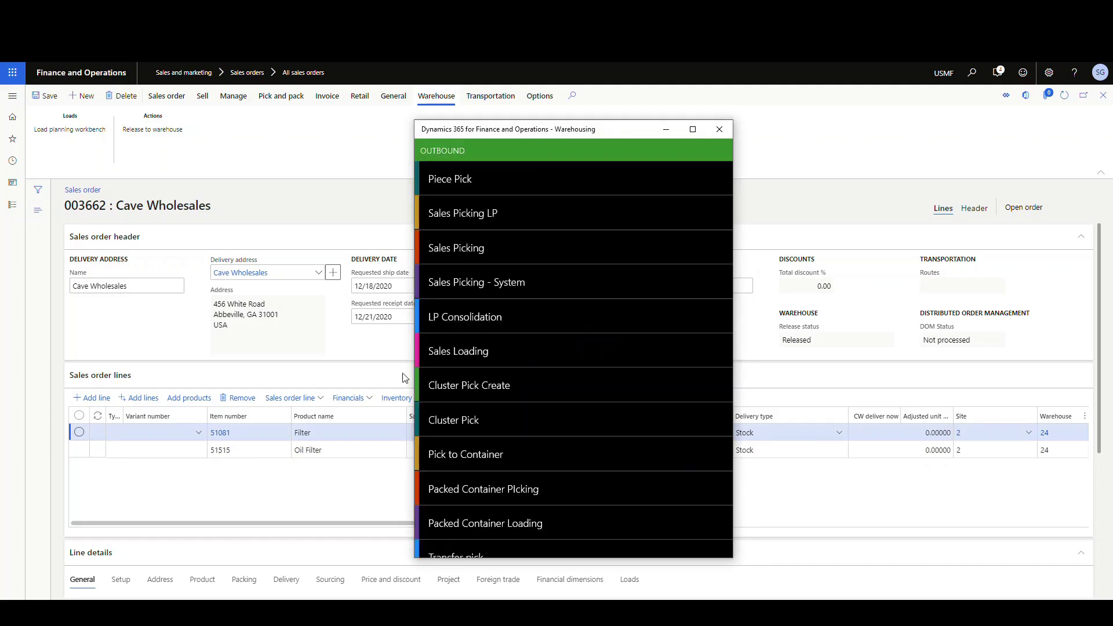
pyautogui.click(453, 182)
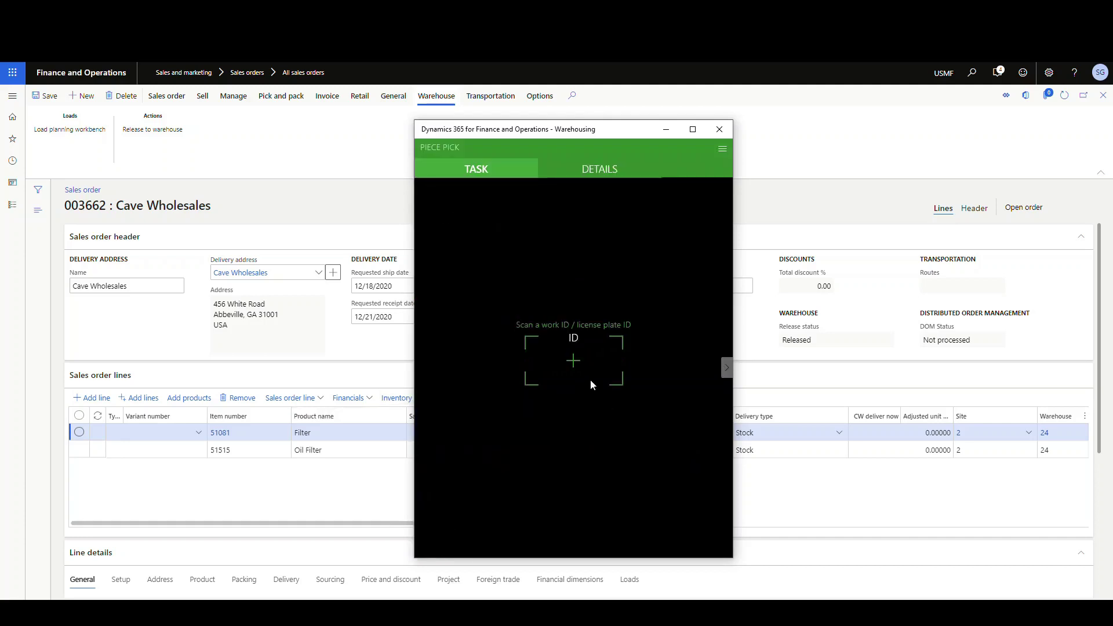
# Step: Show the warehouse work details for the Filter line of sales order 003662
pyautogui.hotkey('alt', 'Tab')
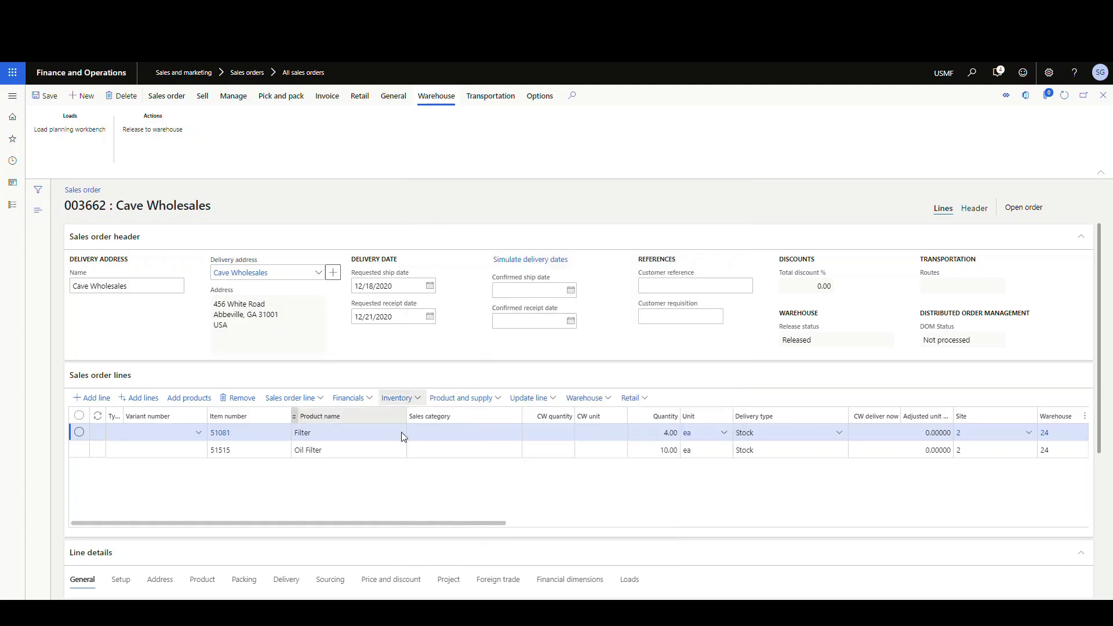
pyautogui.click(587, 398)
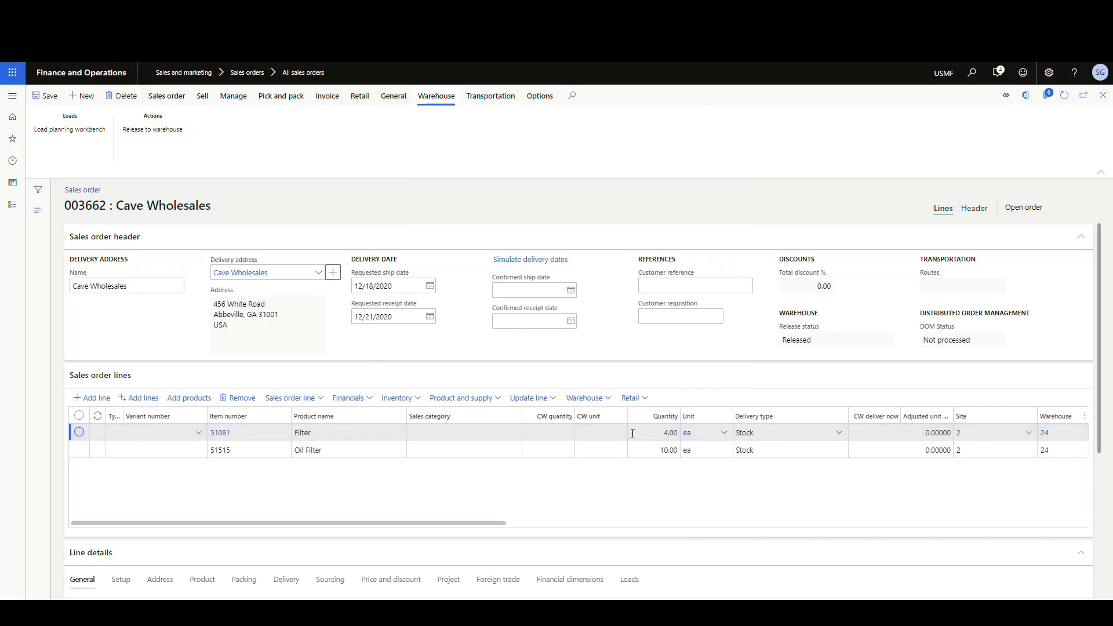
pyautogui.click(585, 445)
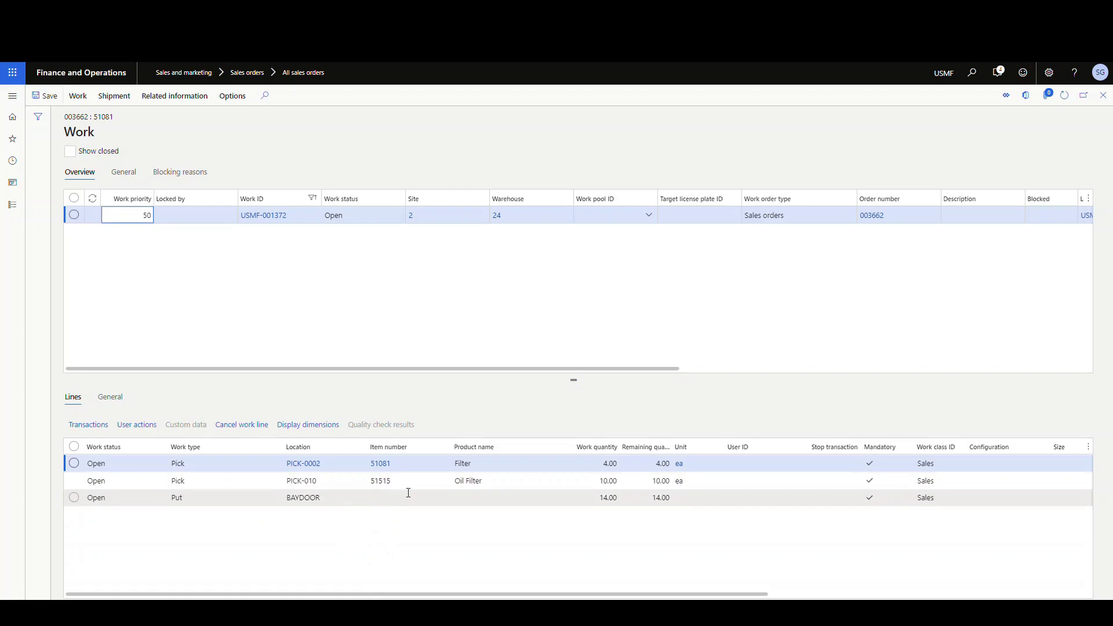
# Step: Copy work ID USMF-001372 and return to the Warehousing app
pyautogui.click(247, 224)
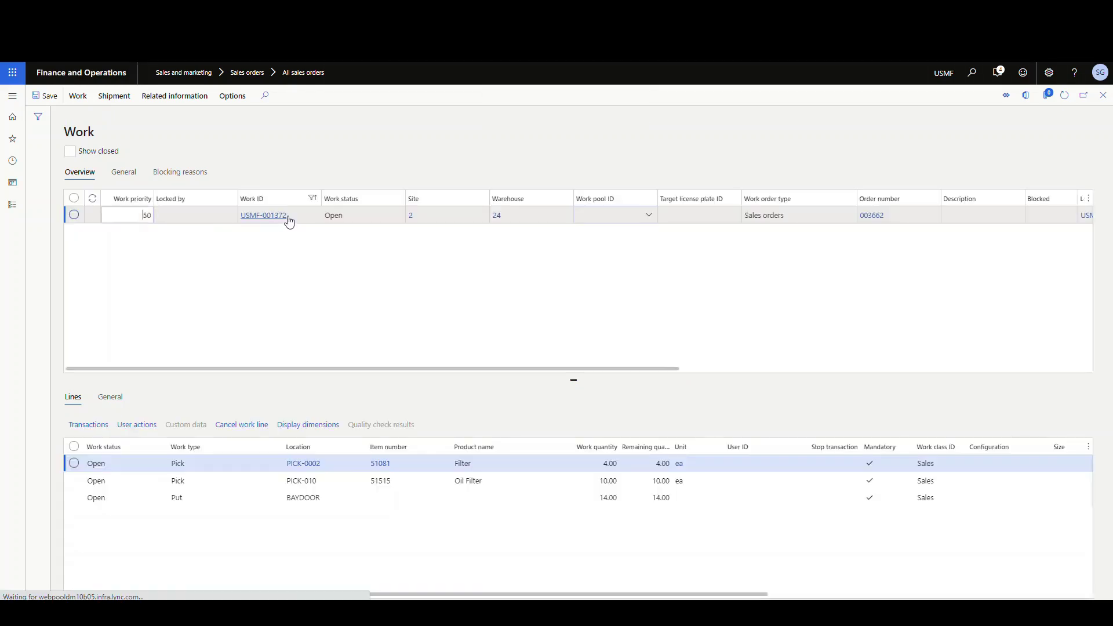
pyautogui.moveTo(287, 220); pyautogui.dragTo(247, 223)
pyautogui.hotkey('ctrl', 'c')
pyautogui.rightClick(247, 222)
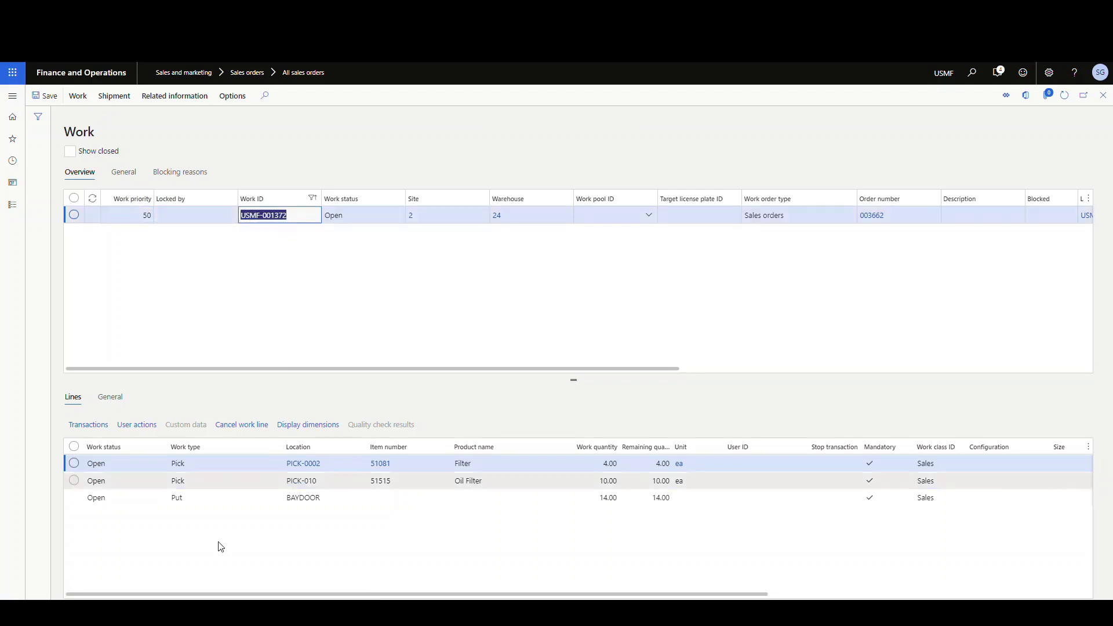
pyautogui.hotkey('alt', 'Tab')
# Step: Start piece picking by pasting and submitting work ID USMF-001372
pyautogui.click(565, 347)
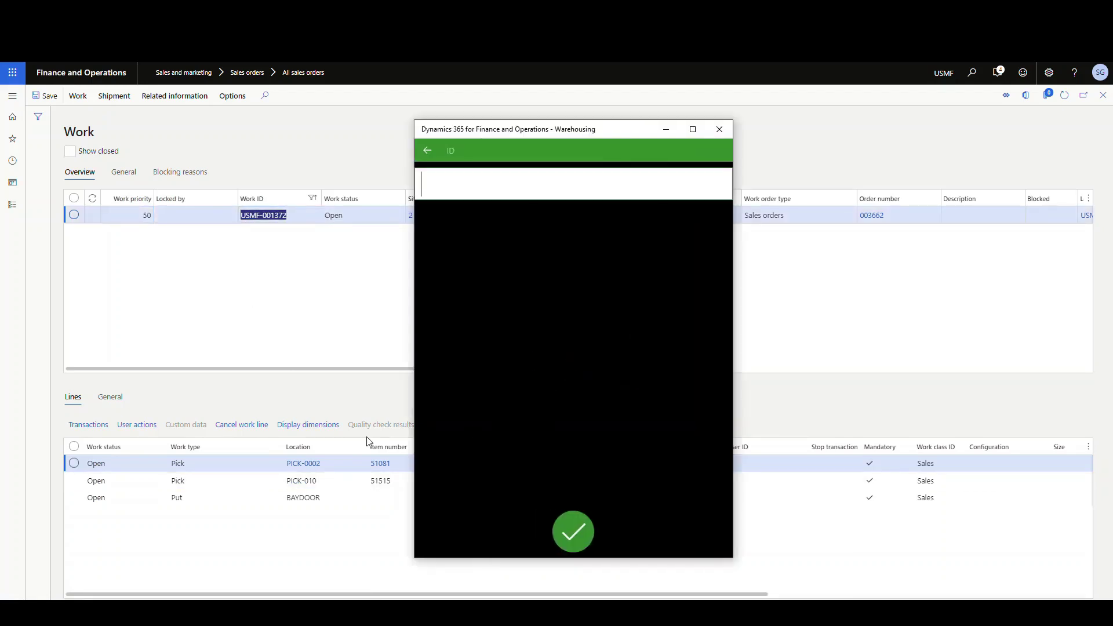
pyautogui.hotkey('ctrl', 'v')
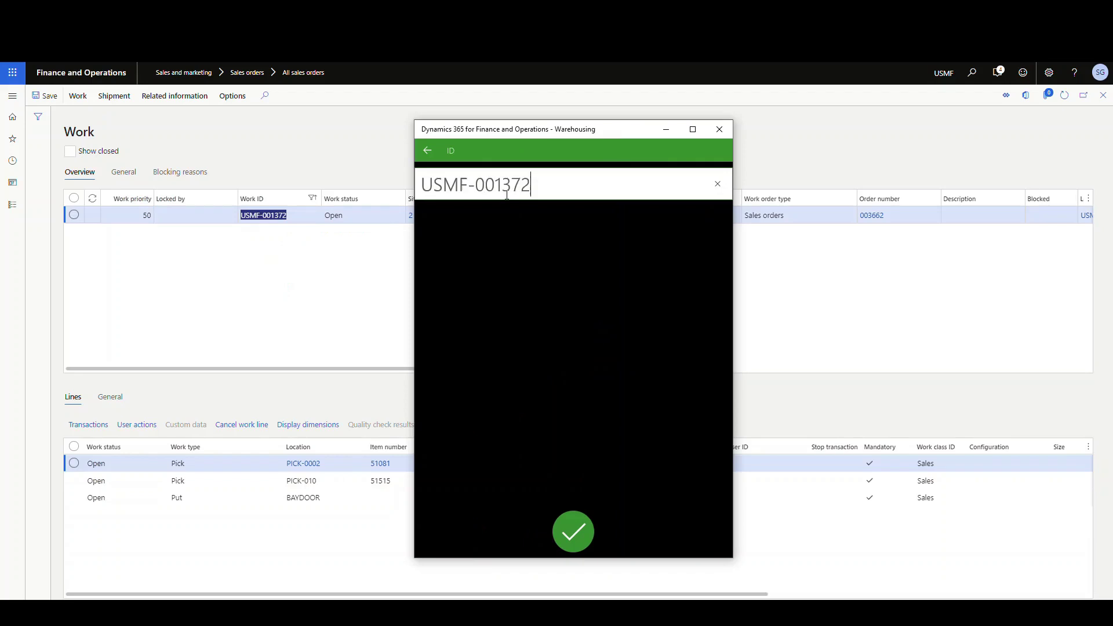
pyautogui.click(573, 516)
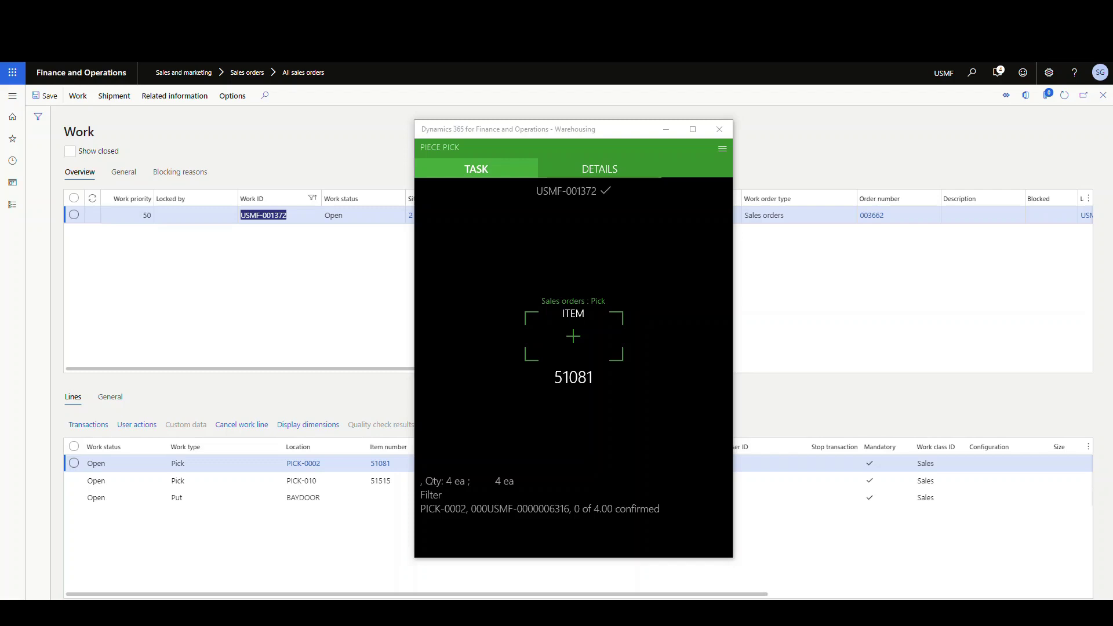
pyautogui.click(573, 335)
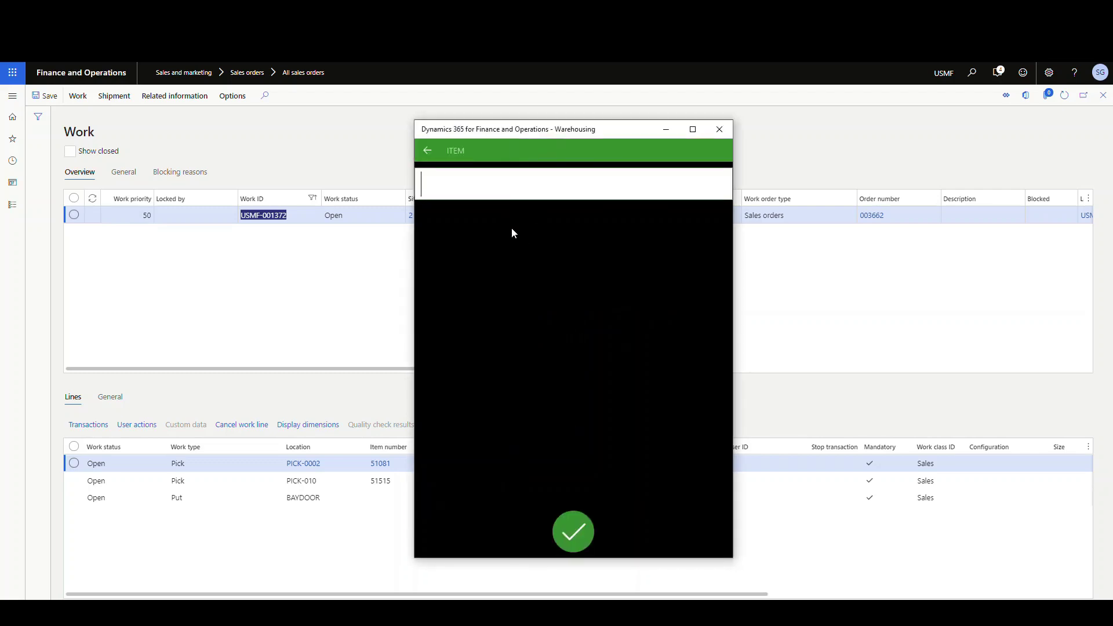
pyautogui.write('10715474540996')
pyautogui.click(581, 541)
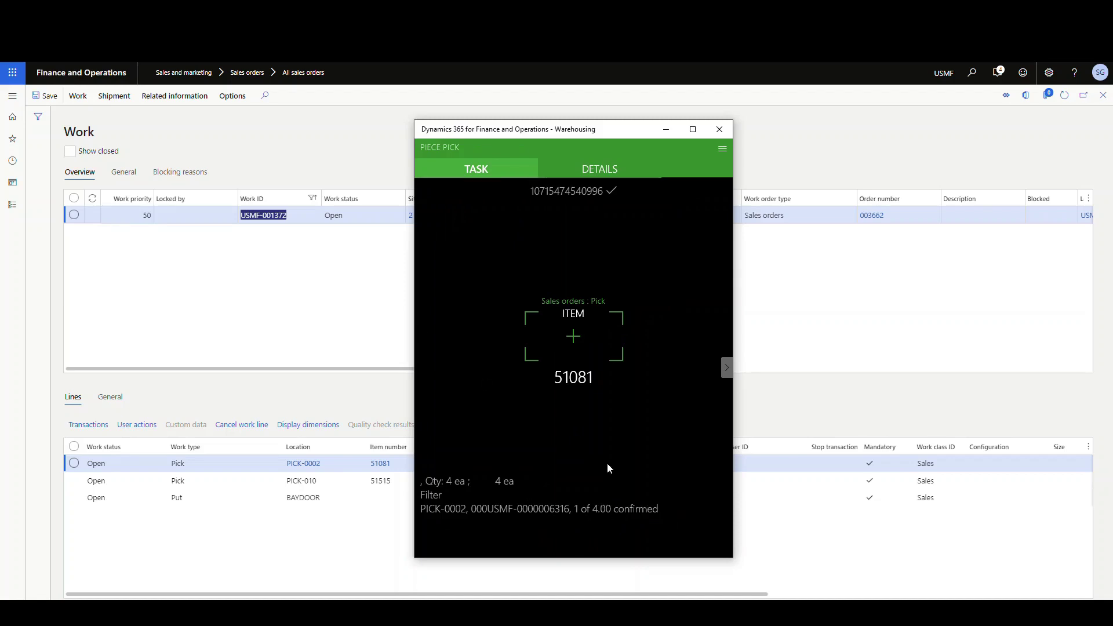
pyautogui.click(569, 333)
pyautogui.hotkey('ctrl', 'v')
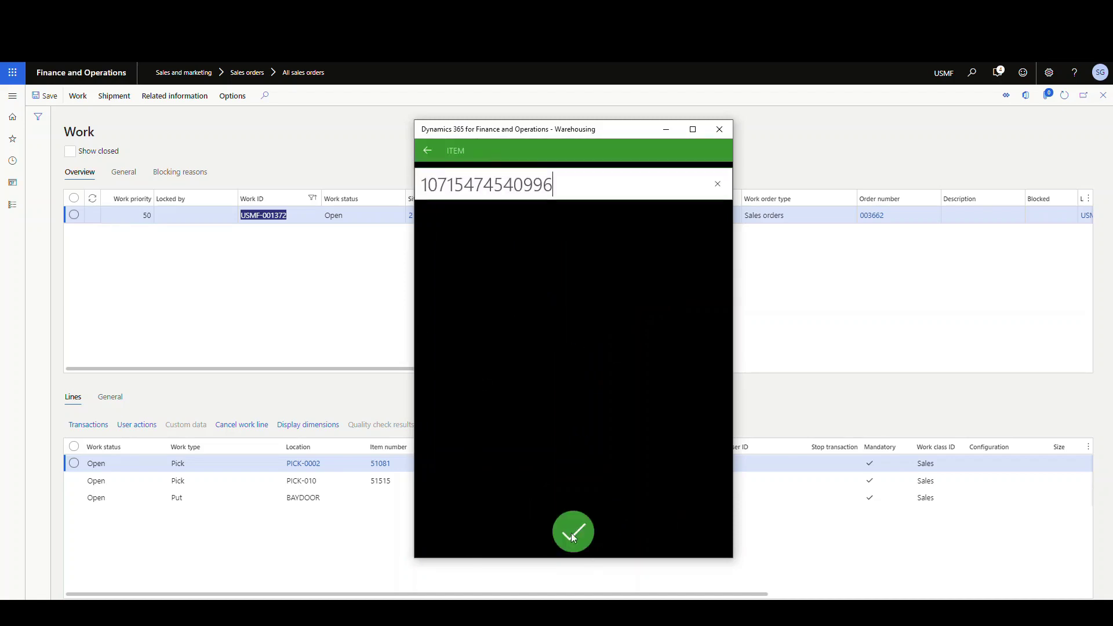
pyautogui.click(572, 533)
pyautogui.click(575, 335)
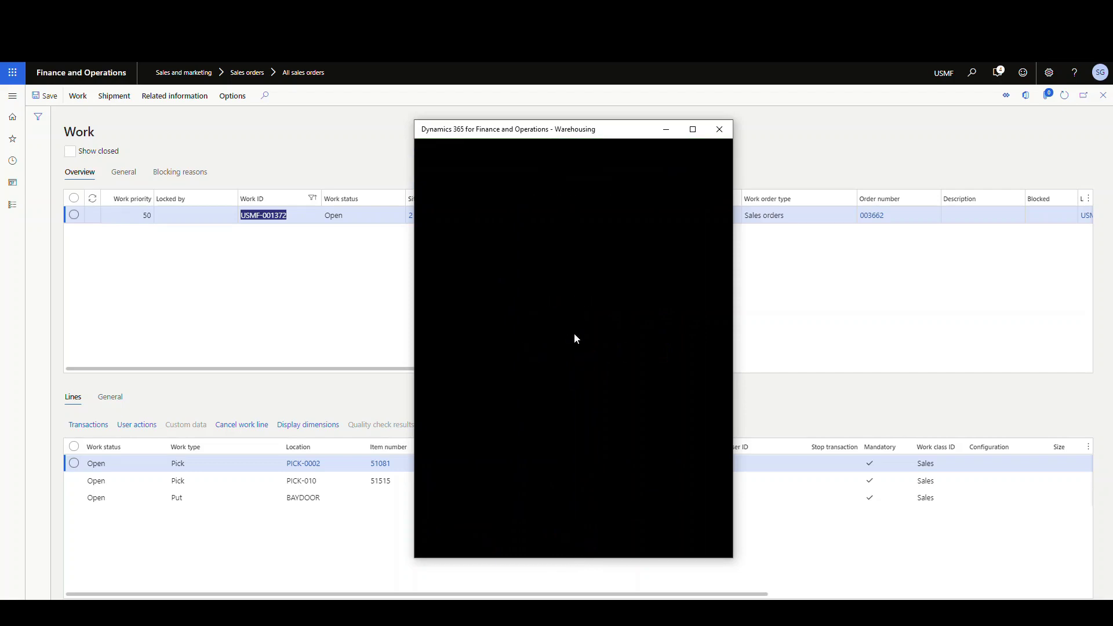
pyautogui.hotkey('ctrl', 'v')
pyautogui.click(565, 529)
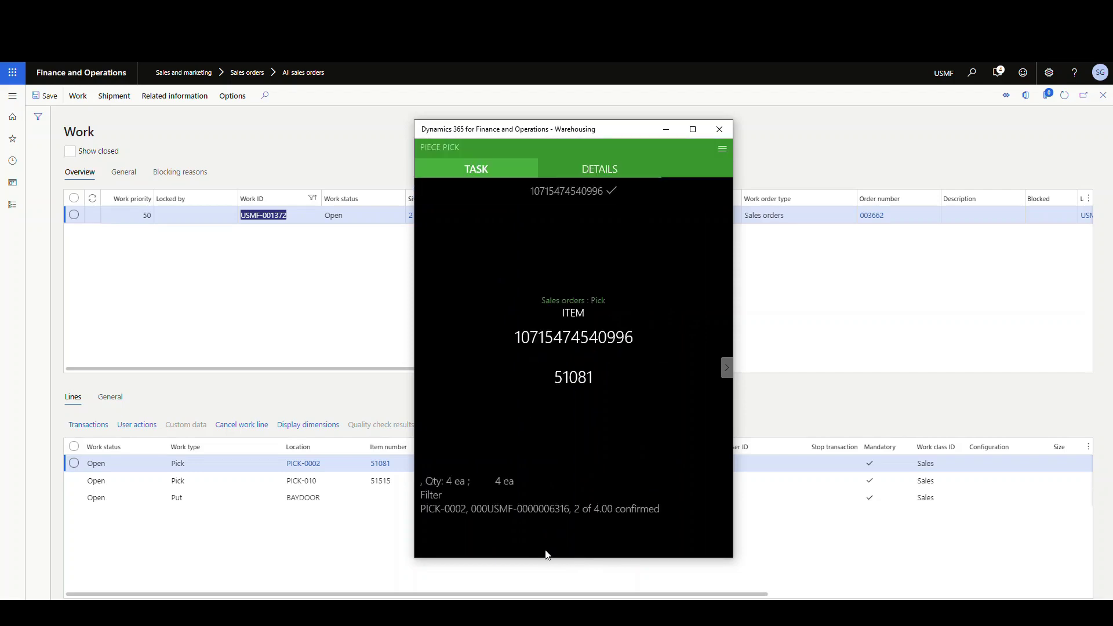
pyautogui.click(581, 338)
pyautogui.hotkey('ctrl', 'v')
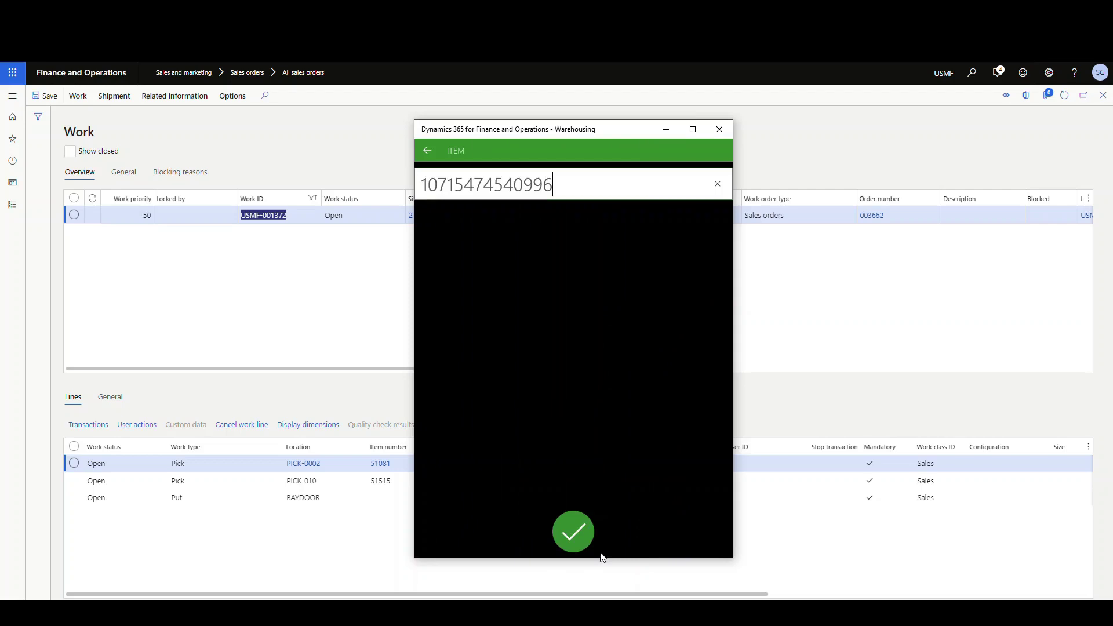
pyautogui.click(574, 531)
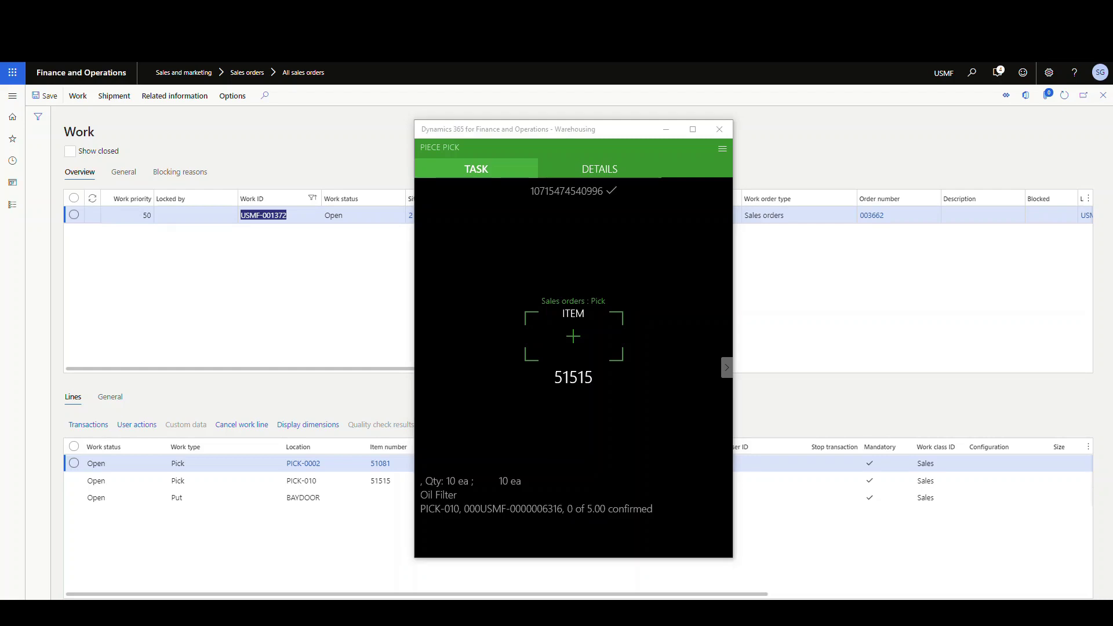
pyautogui.click(587, 339)
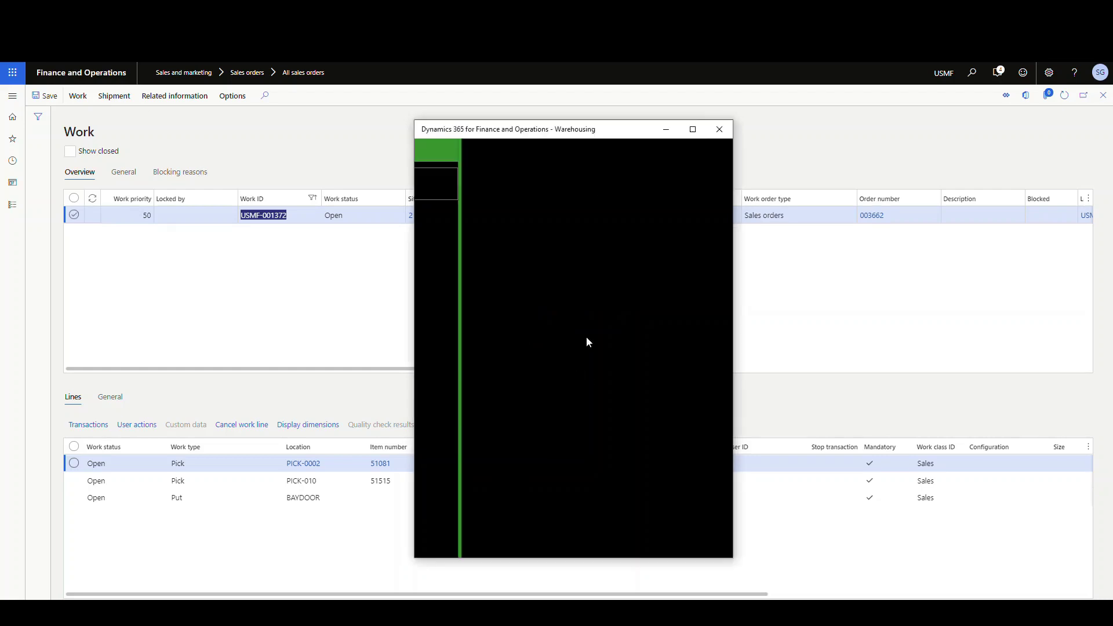
pyautogui.click(583, 523)
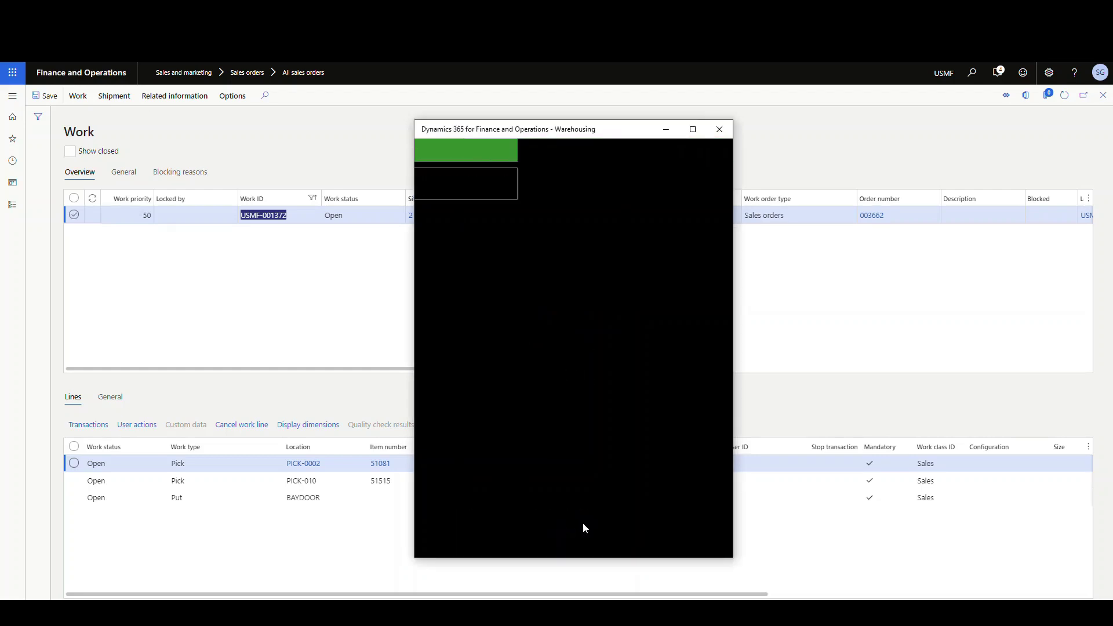
pyautogui.hotkey('ctrl', 'v')
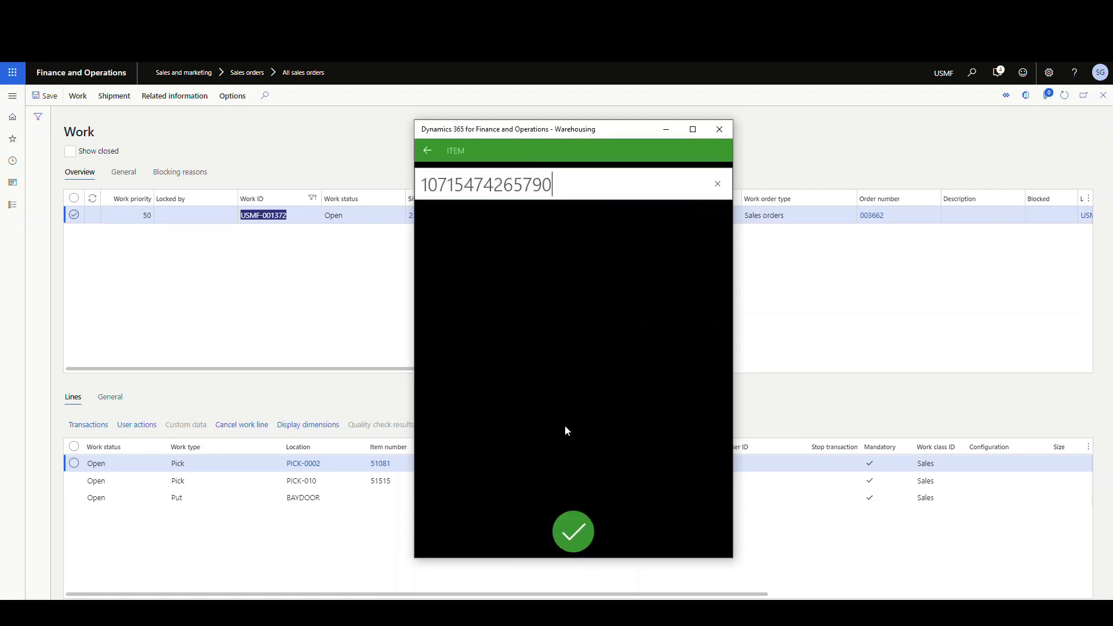
pyautogui.click(574, 529)
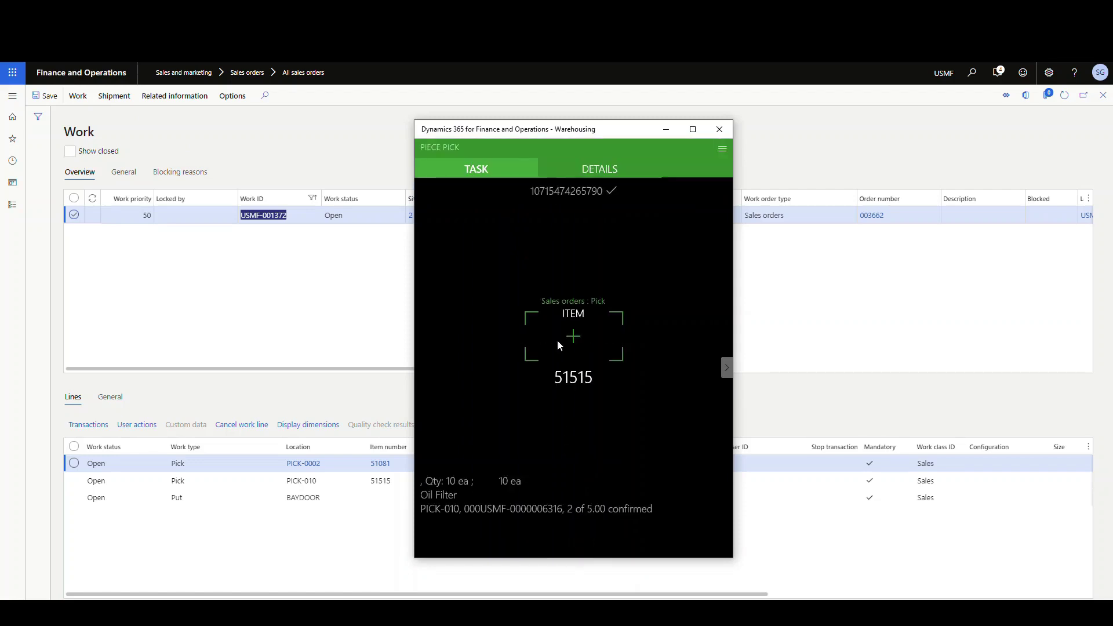
pyautogui.click(563, 331)
pyautogui.click(585, 533)
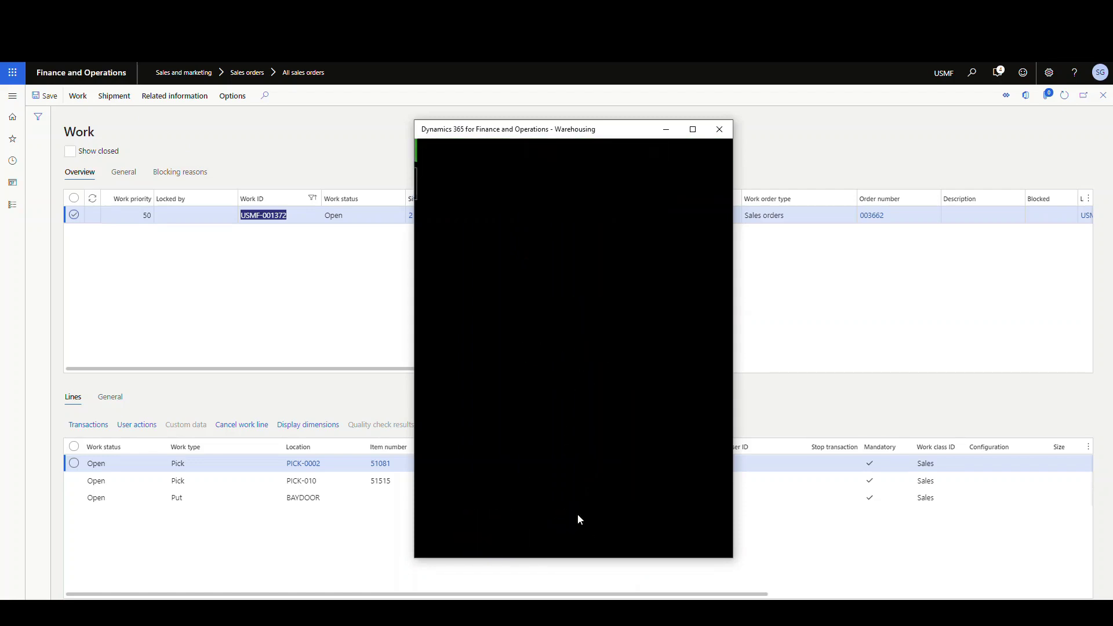
pyautogui.click(573, 347)
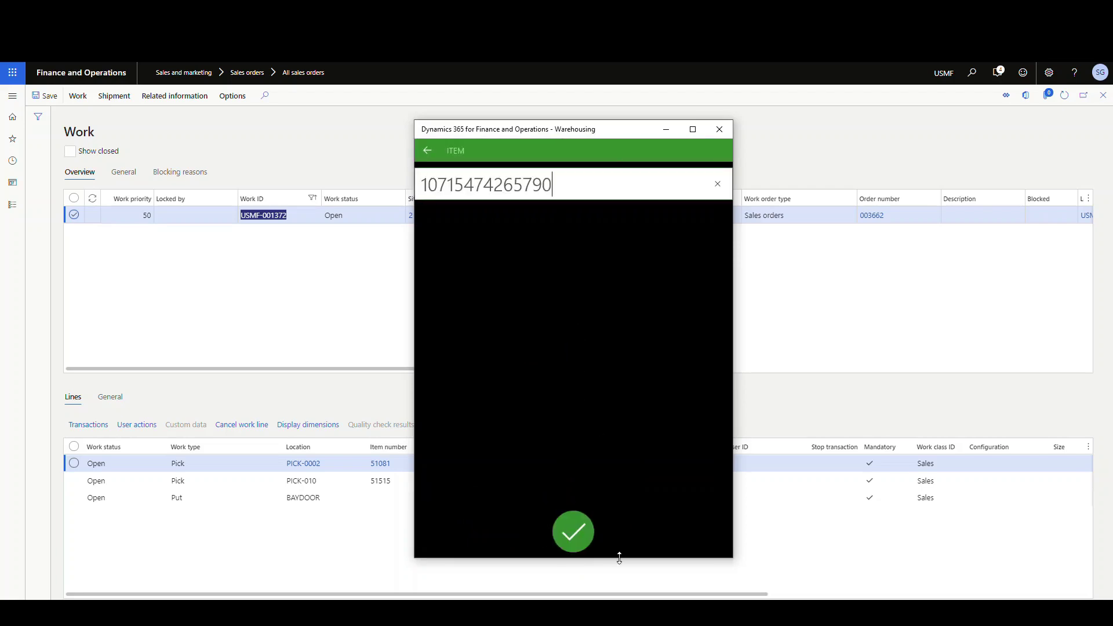
pyautogui.click(574, 529)
pyautogui.click(564, 351)
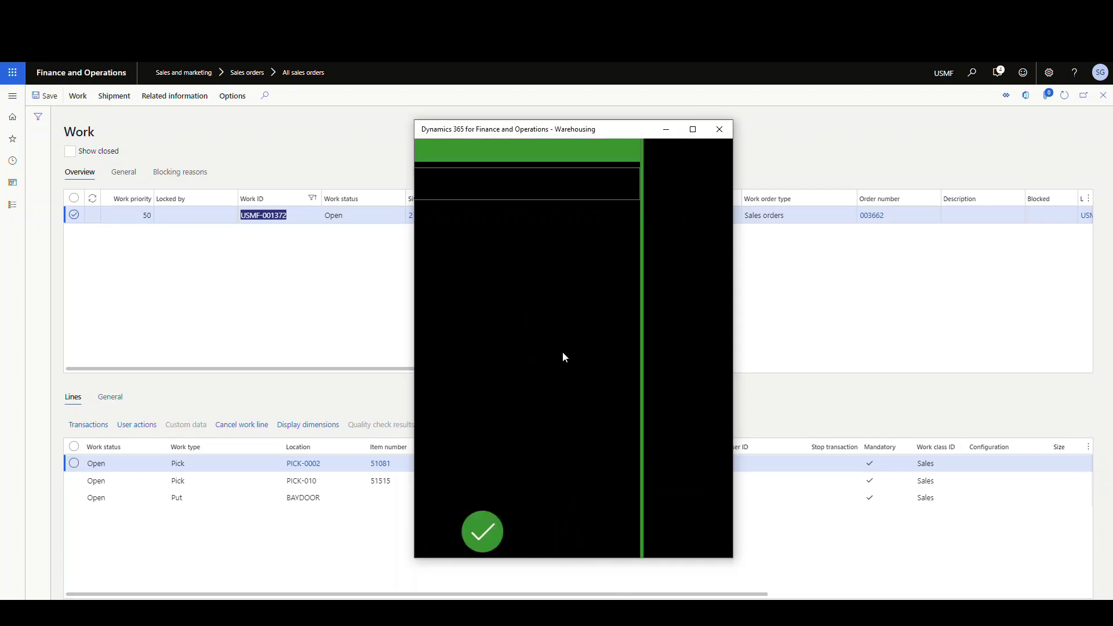
pyautogui.click(574, 531)
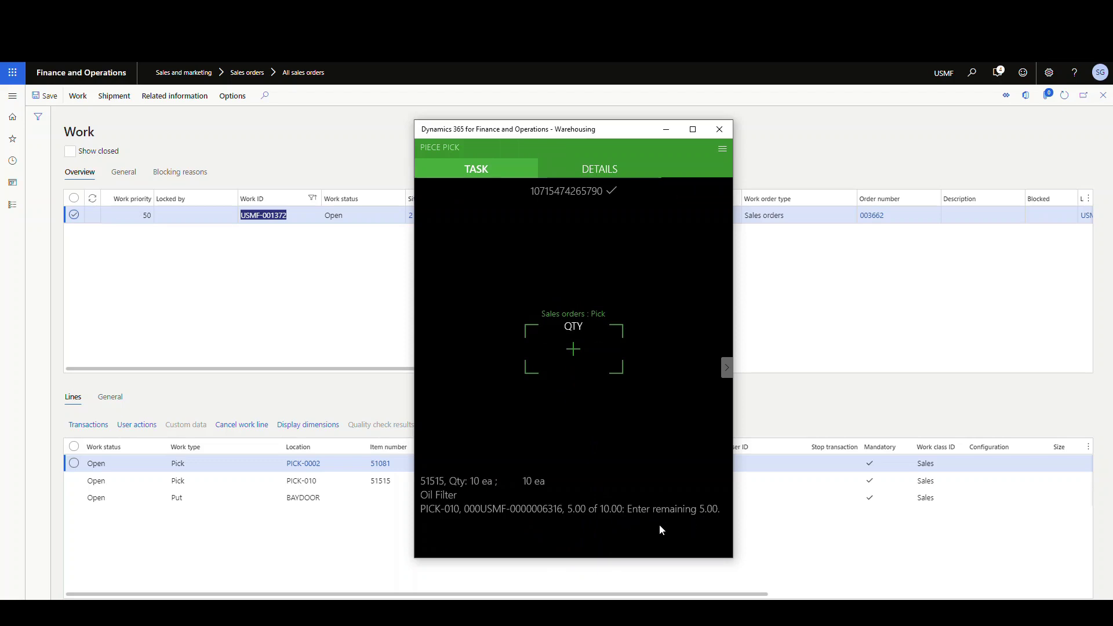
# Step: Enter remaining quantity 5, then confirm the put of 14 at BAYDOOR to complete the work
pyautogui.click(540, 344)
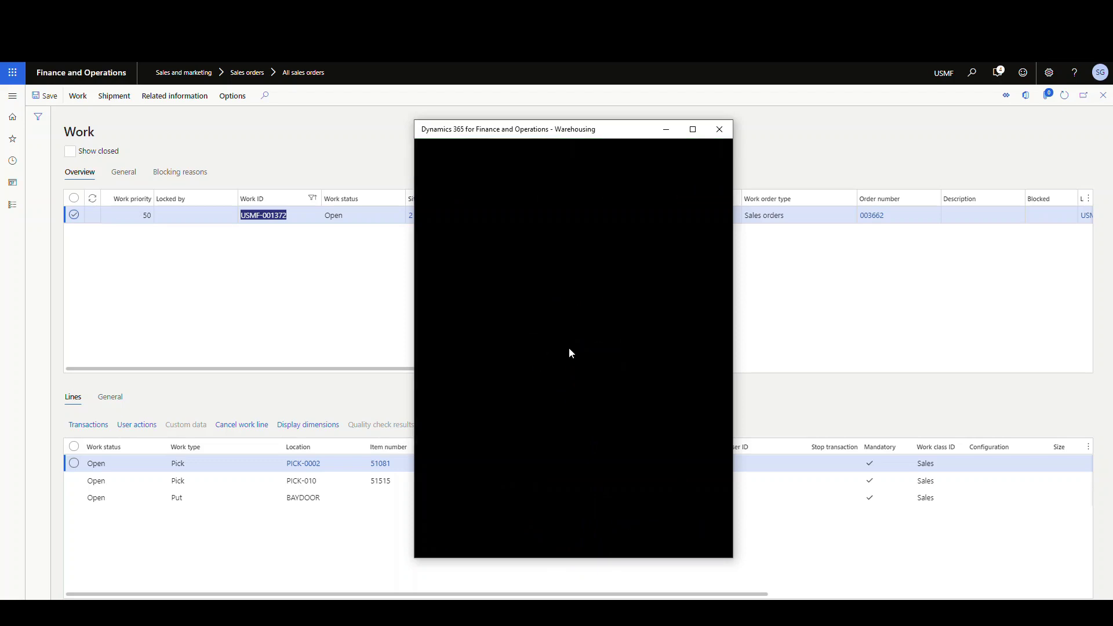
pyautogui.click(560, 330)
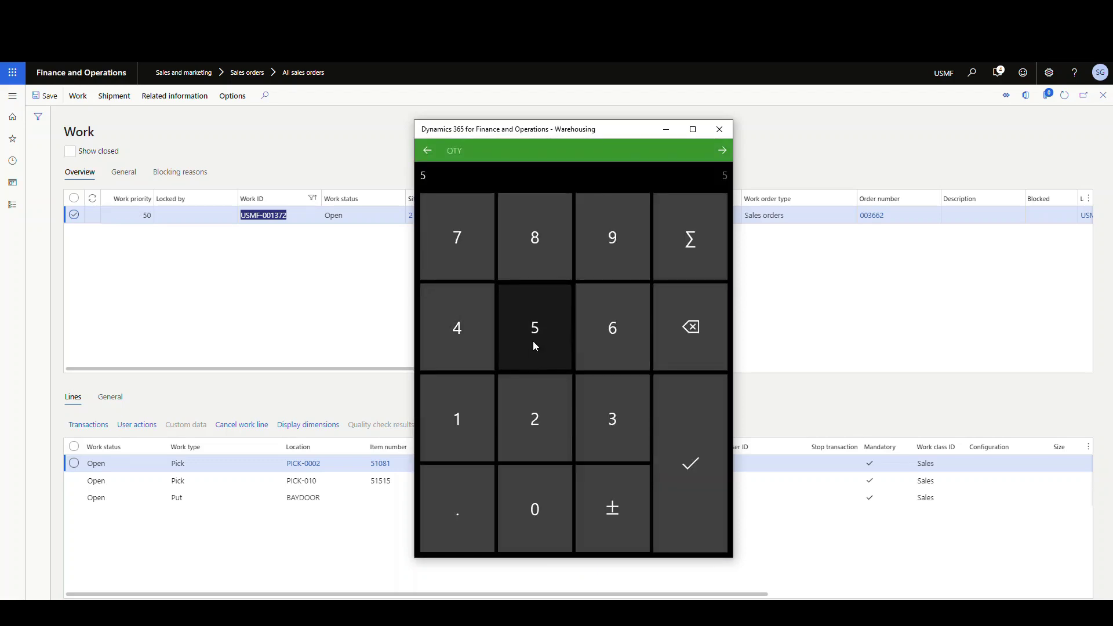
pyautogui.click(709, 431)
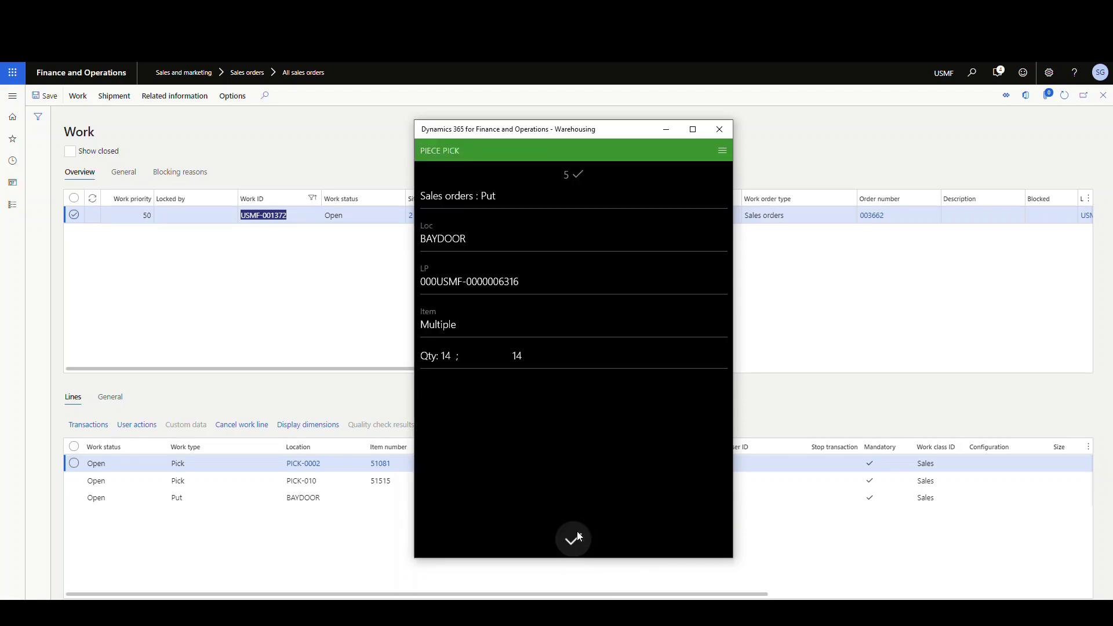
pyautogui.click(576, 532)
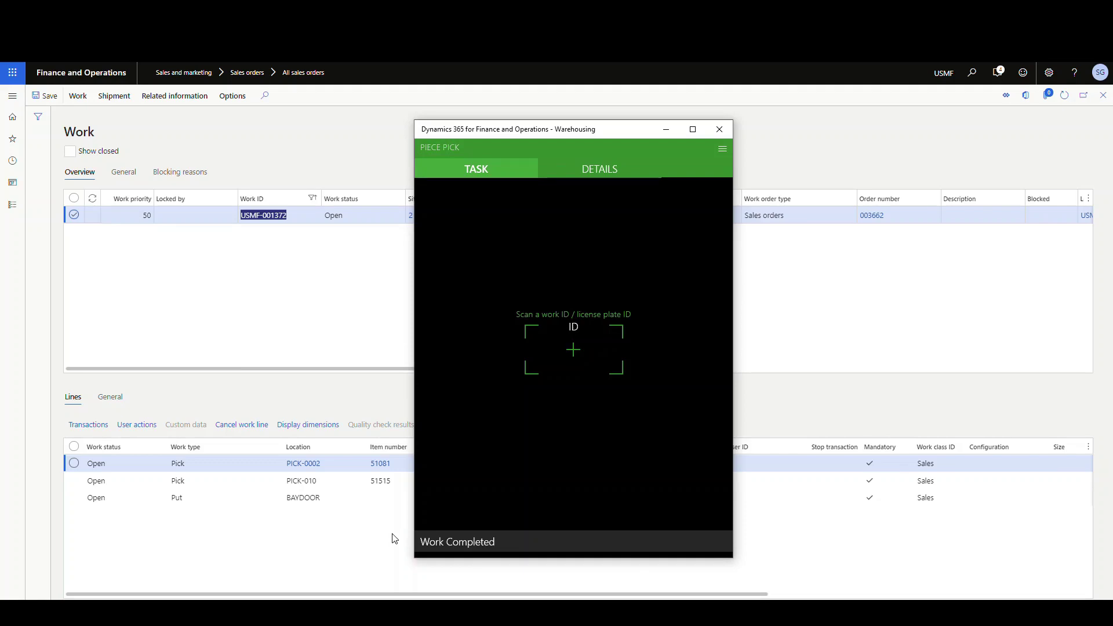